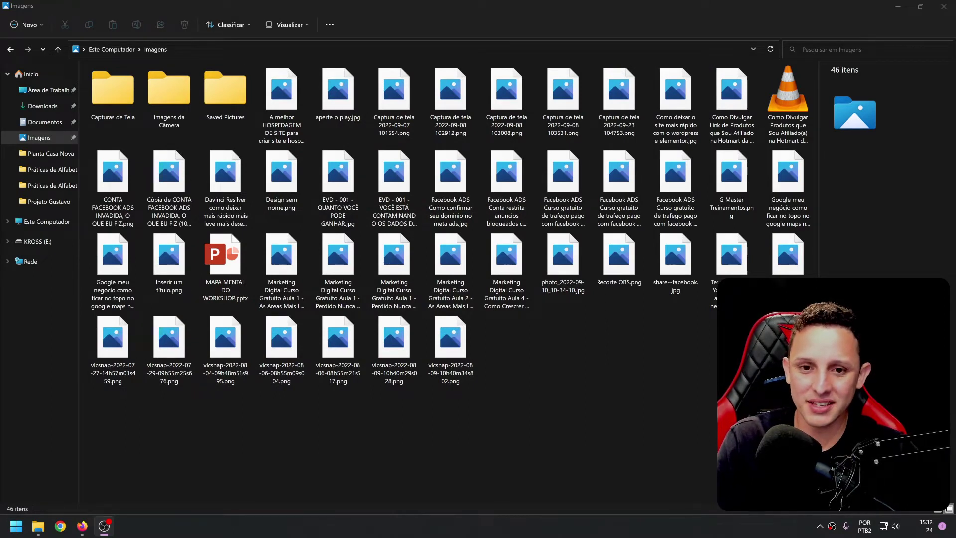
- Preview the image "Facebook ADS Como confirmar seu domínio no meta ads.jpg" from the Imagens folder and close it
left_click(456, 174)
double_click(457, 175)
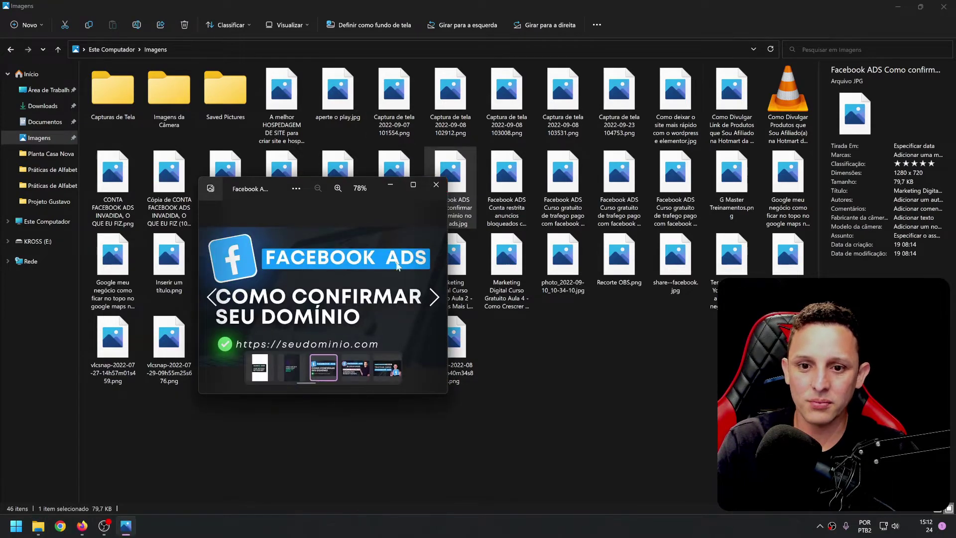
left_click(433, 188)
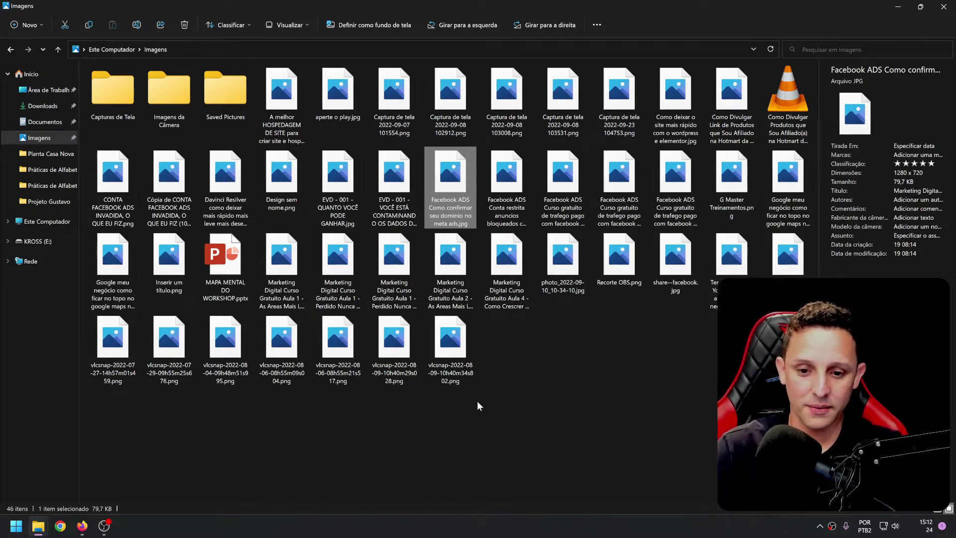
- Search Windows for "av" and open the advanced system settings (Exibir configurações avançadas do sistema)
left_click(16, 526)
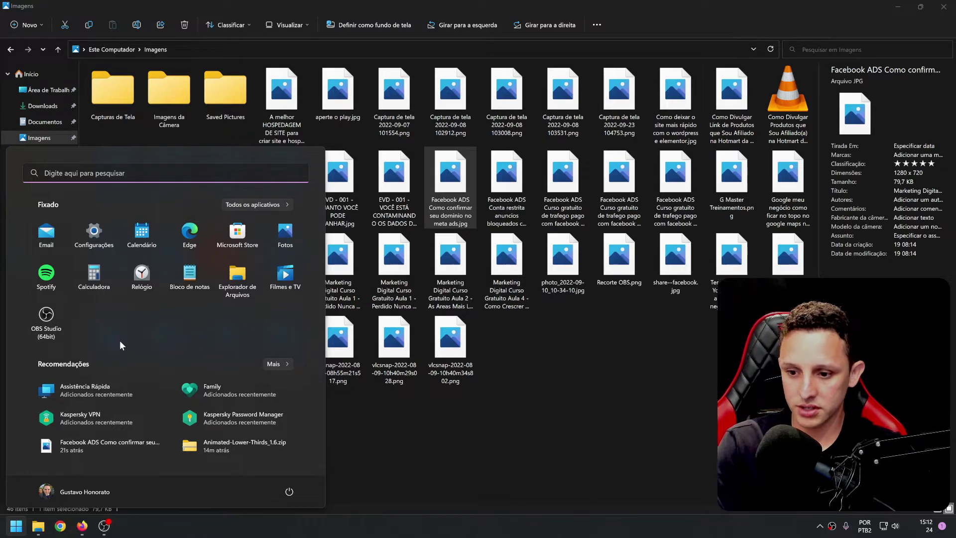
type("fotos")
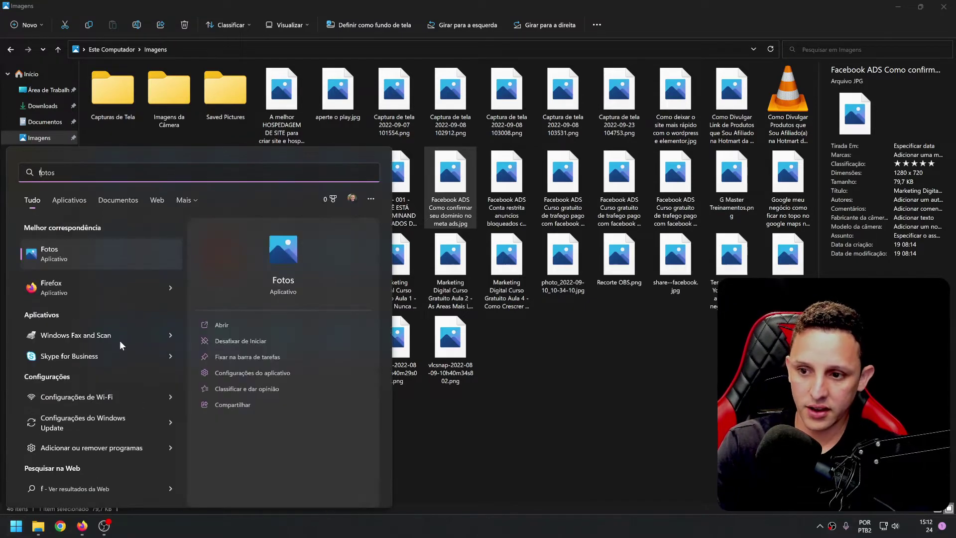
key("BackSpace")
key("BackSpace")
key("BackSpace")
key("BackSpace")
key("BackSpace")
type("av")
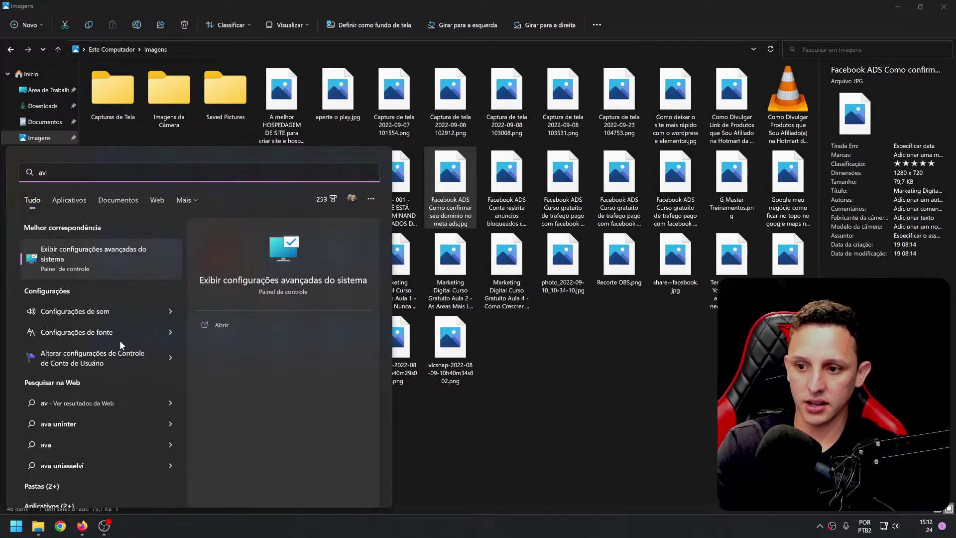
left_click(106, 259)
left_click_drag(252, 113, 513, 110)
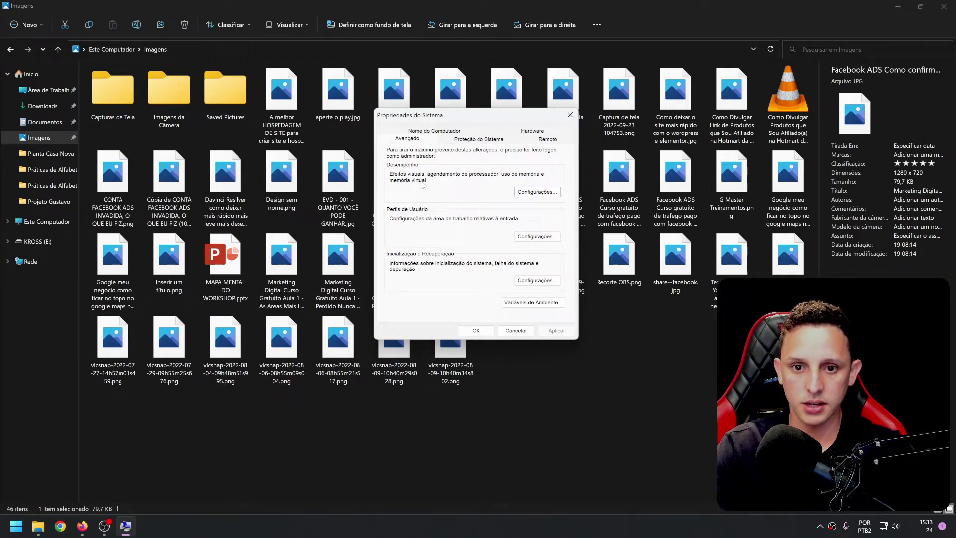
- Enable "Mostrar miniaturas em vez de ícones" in the performance visual effects, apply it and close the system properties
left_click(537, 193)
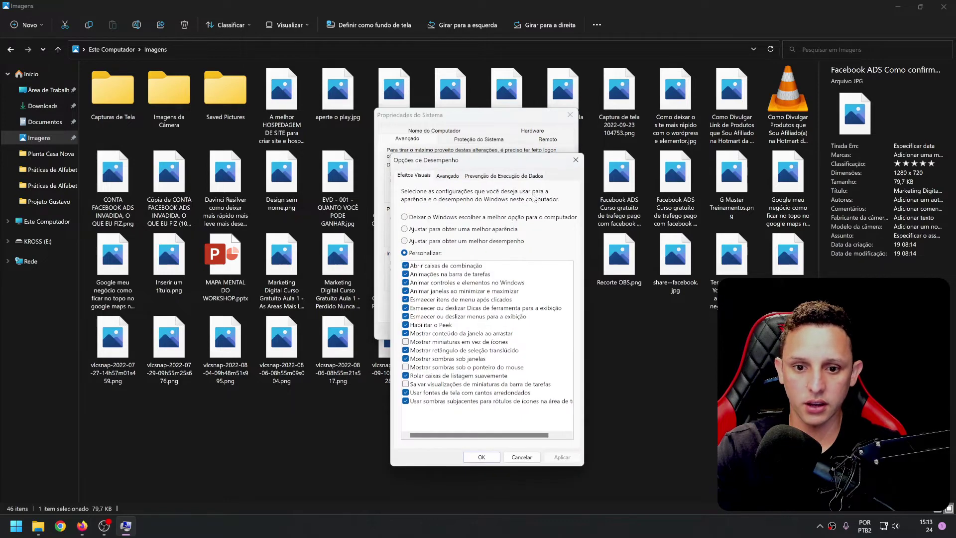
left_click_drag(496, 171, 401, 66)
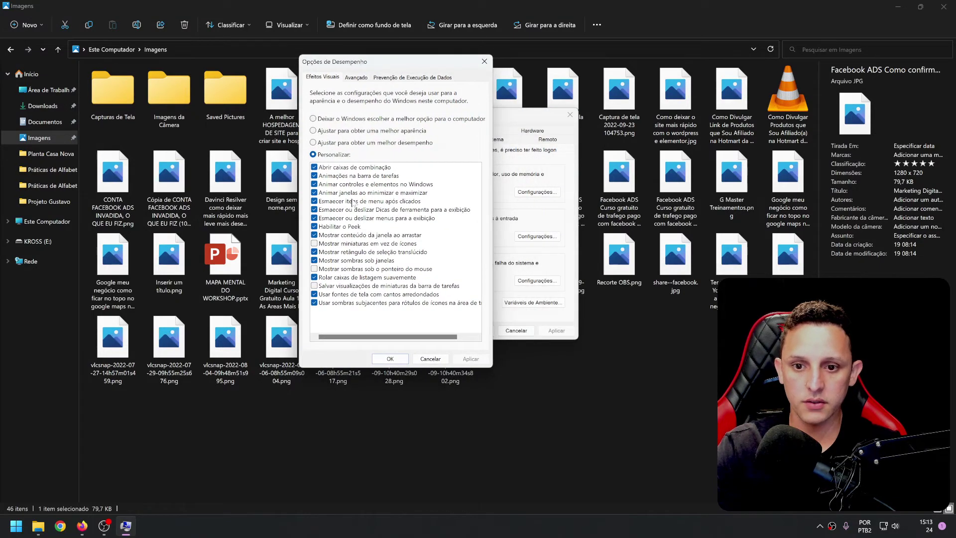
left_click(314, 244)
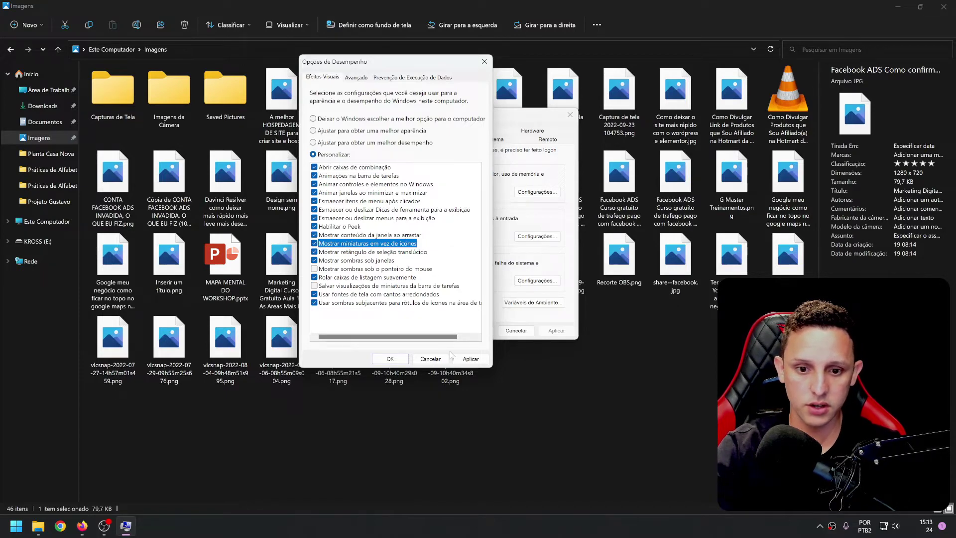
left_click(465, 359)
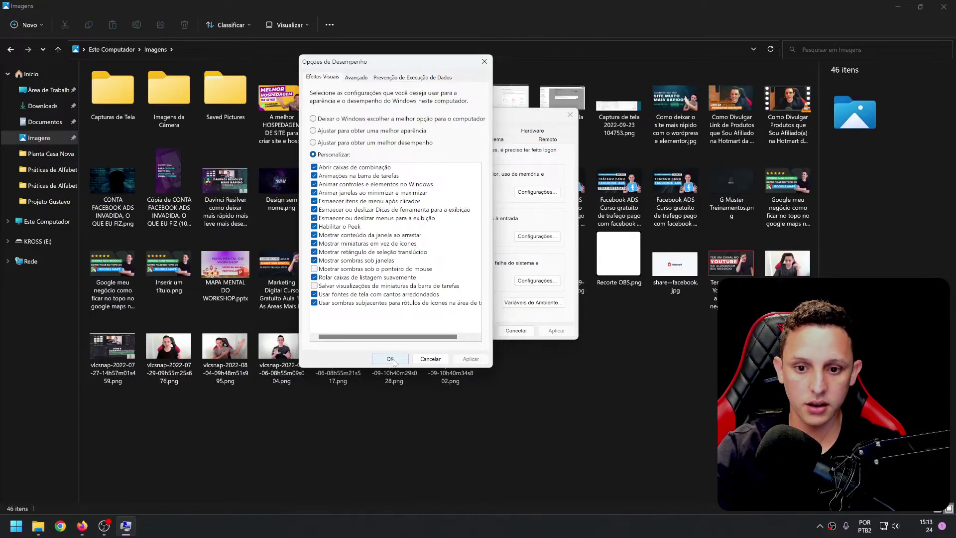
left_click(392, 359)
left_click_drag(520, 116, 345, 44)
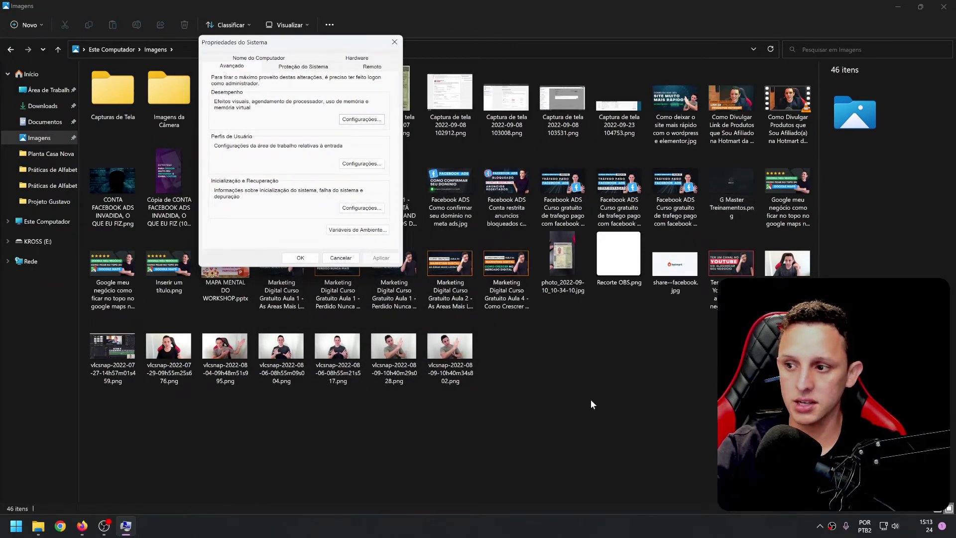
key("Escape")
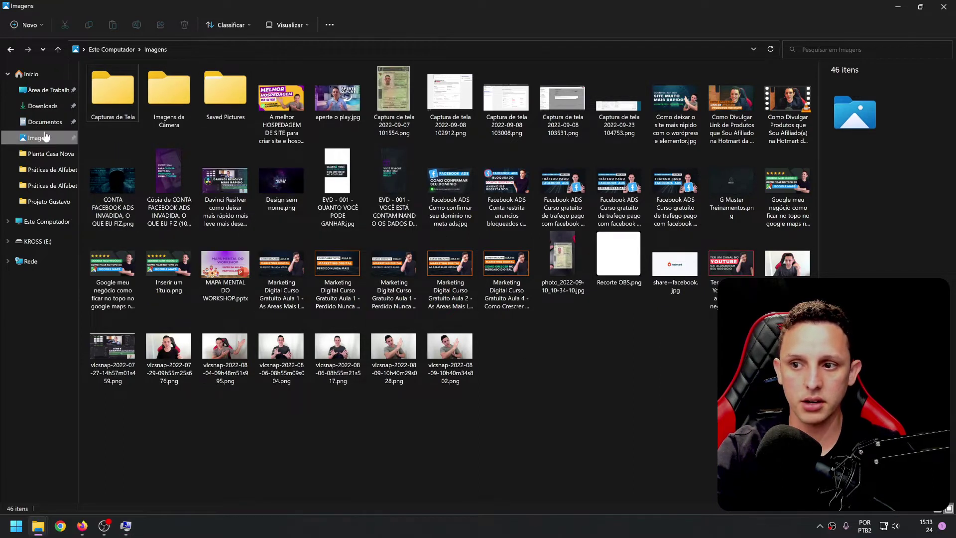
- Display the files of the Imagens folder as extra large icons
right_click(491, 381)
mouse_move(587, 265)
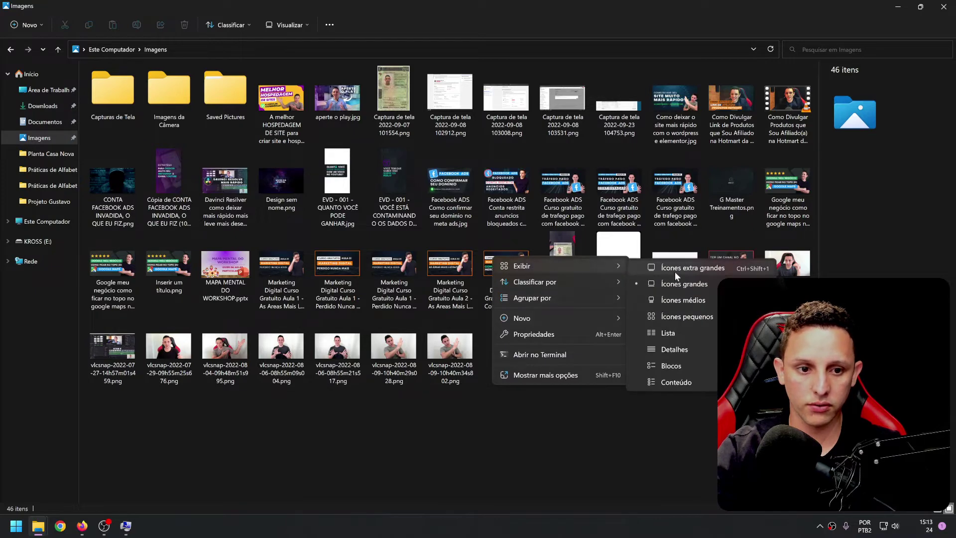
left_click(675, 271)
- Change the Imagens folder view to medium icons
right_click(559, 444)
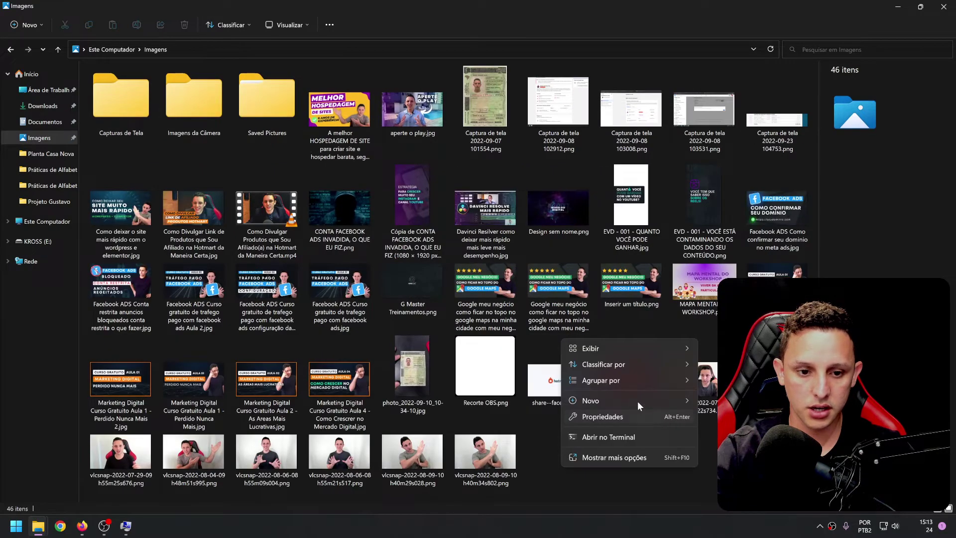
mouse_move(658, 347)
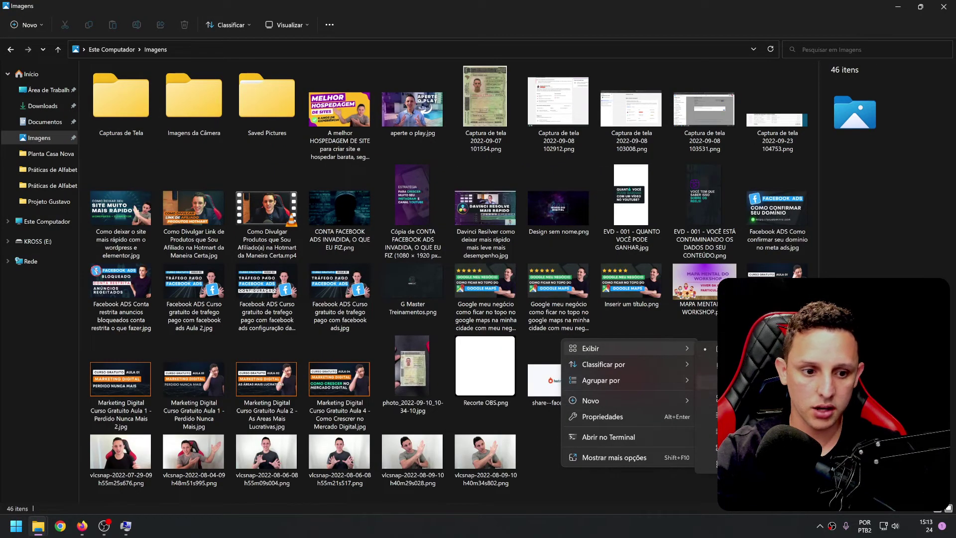
left_click(707, 381)
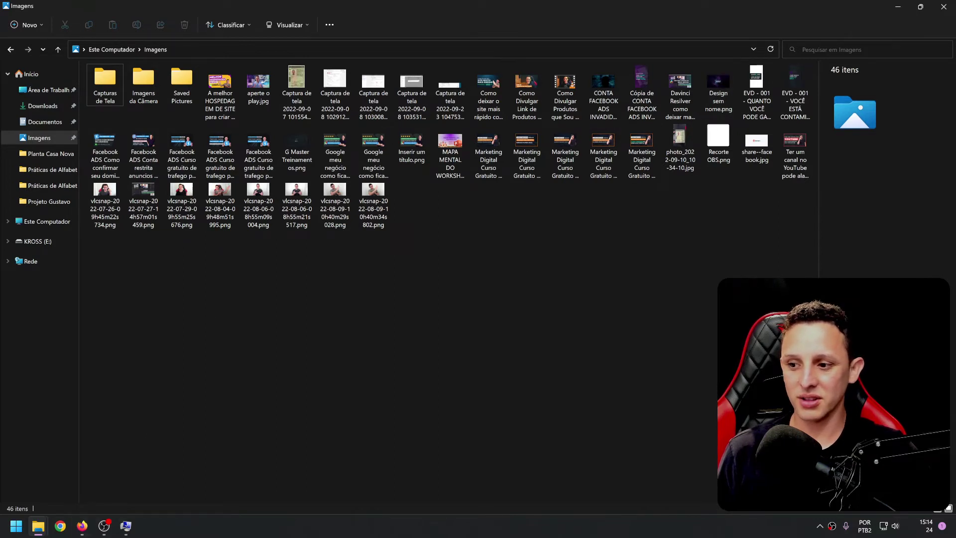
left_click(104, 525)
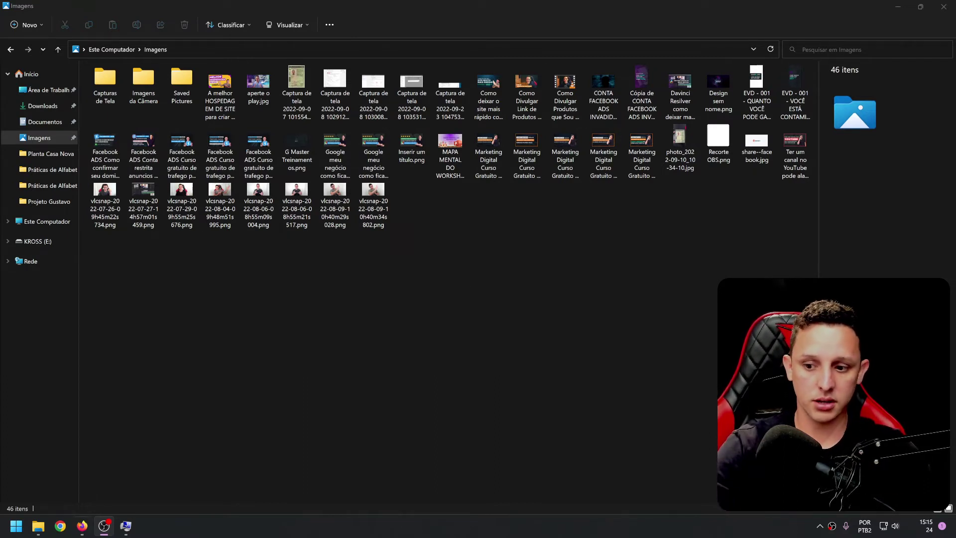
left_click(15, 531)
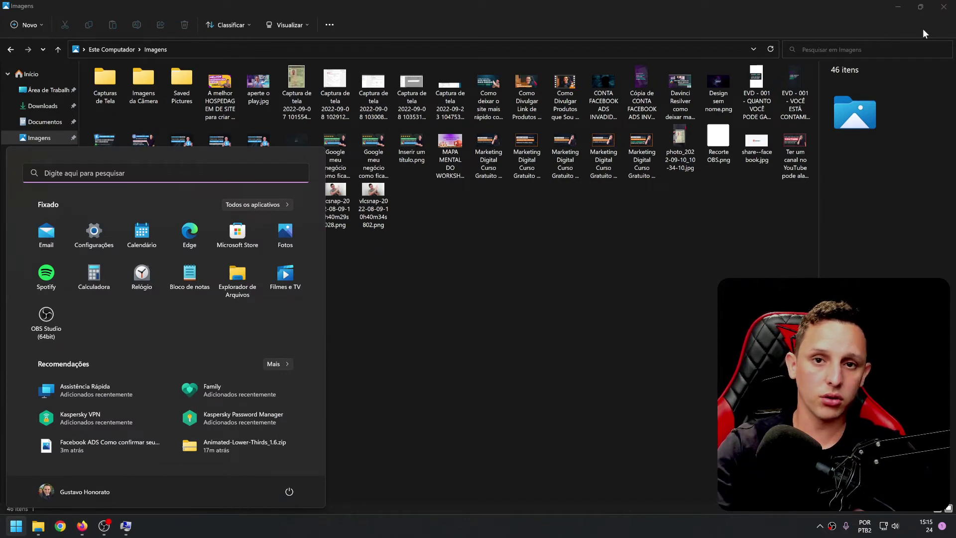
left_click(420, 271)
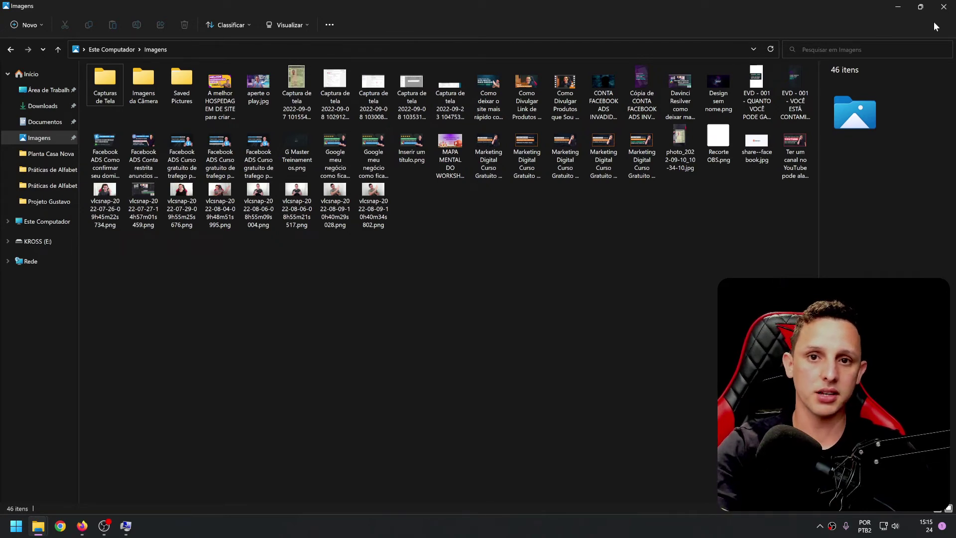
- Open the installed apps list in the Windows settings, search it for "on", clear the search and close the settings
left_click(19, 528)
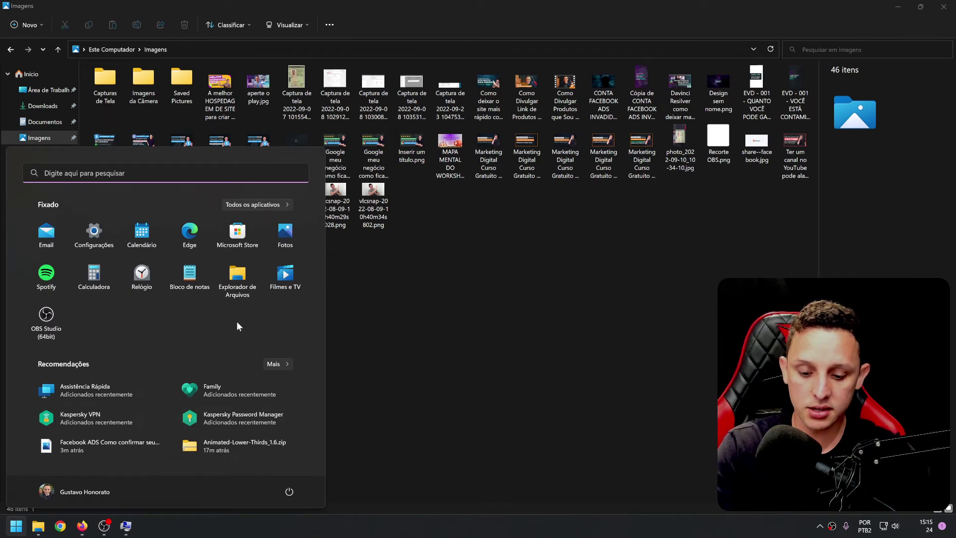
type("ad")
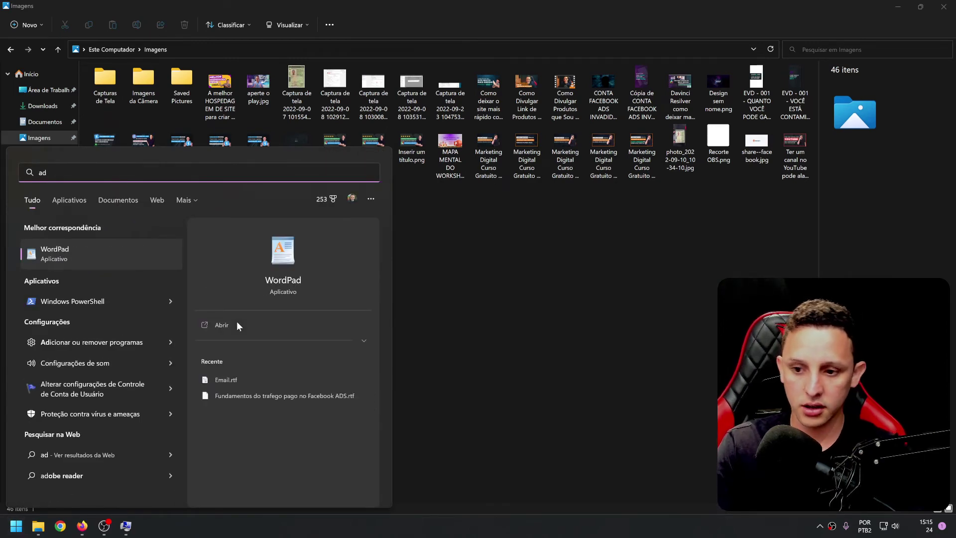
left_click(93, 344)
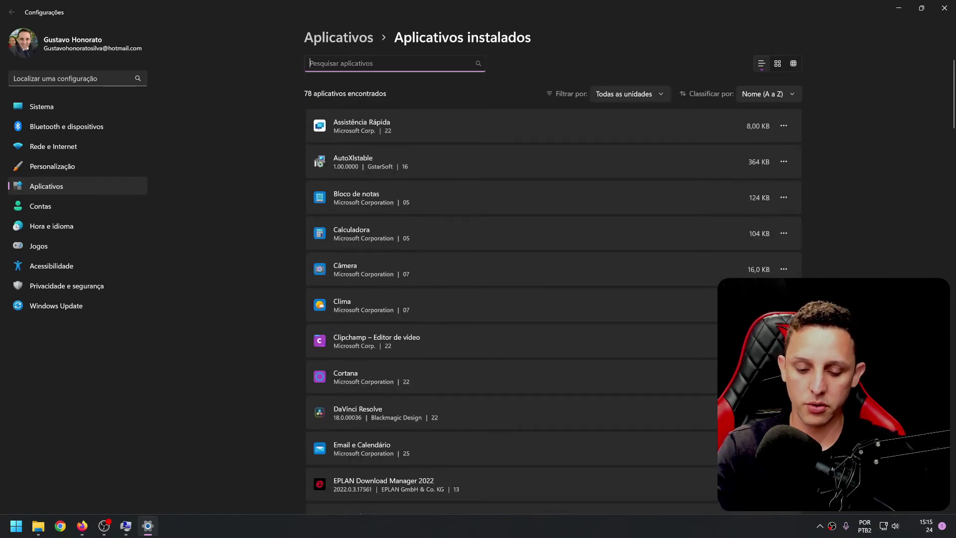
type("on")
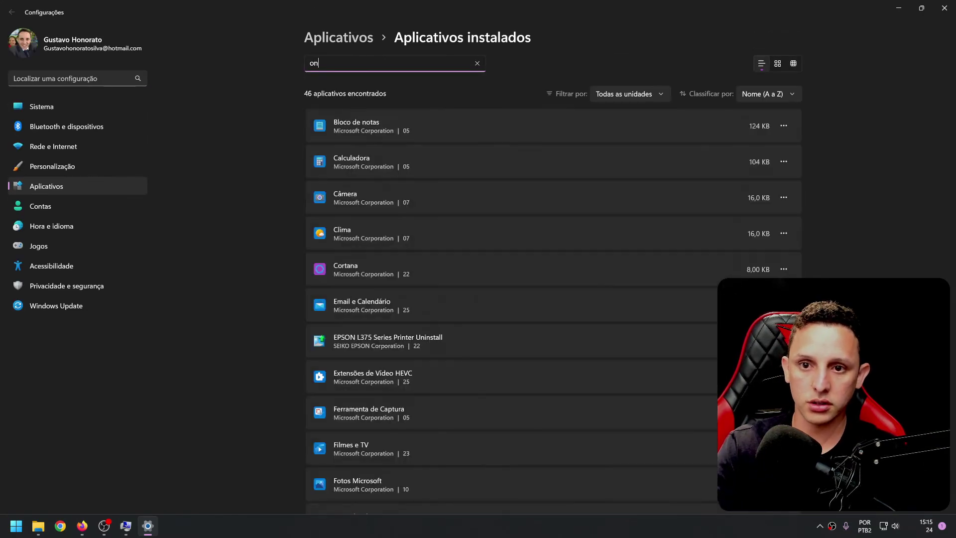
type("d")
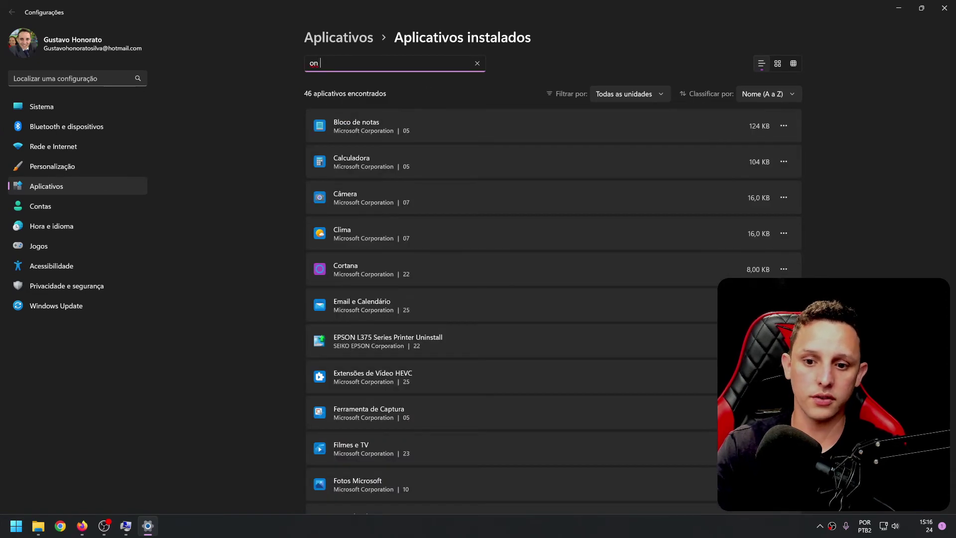
key("BackSpace")
key("BackSpace")
key("BackSpace")
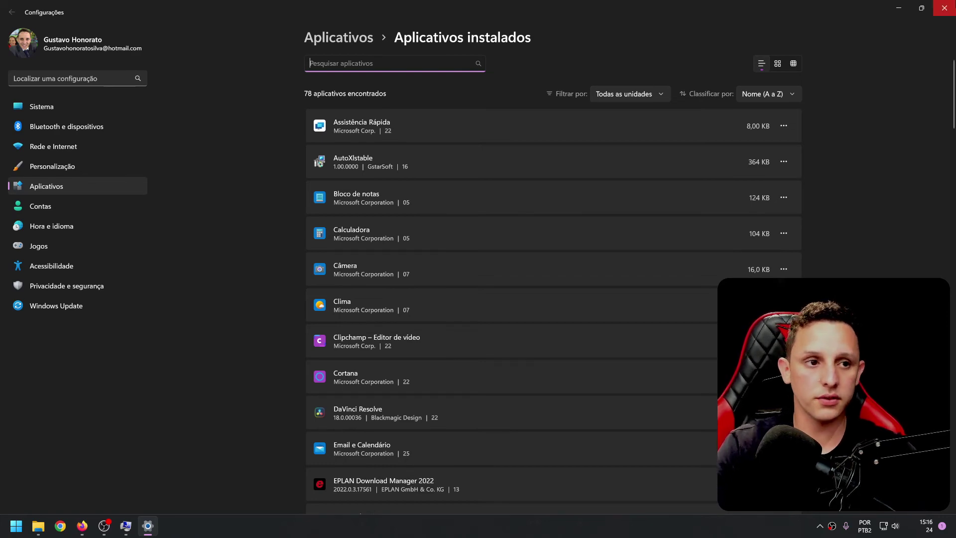
left_click(944, 8)
- Set the Imagens folder view to extra large icons
right_click(456, 258)
mouse_move(491, 282)
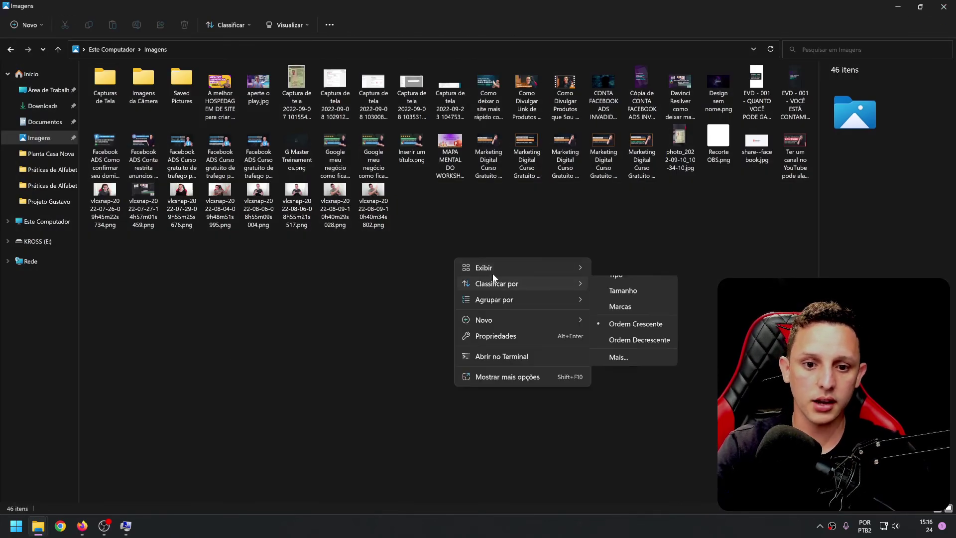
mouse_move(572, 267)
left_click(635, 267)
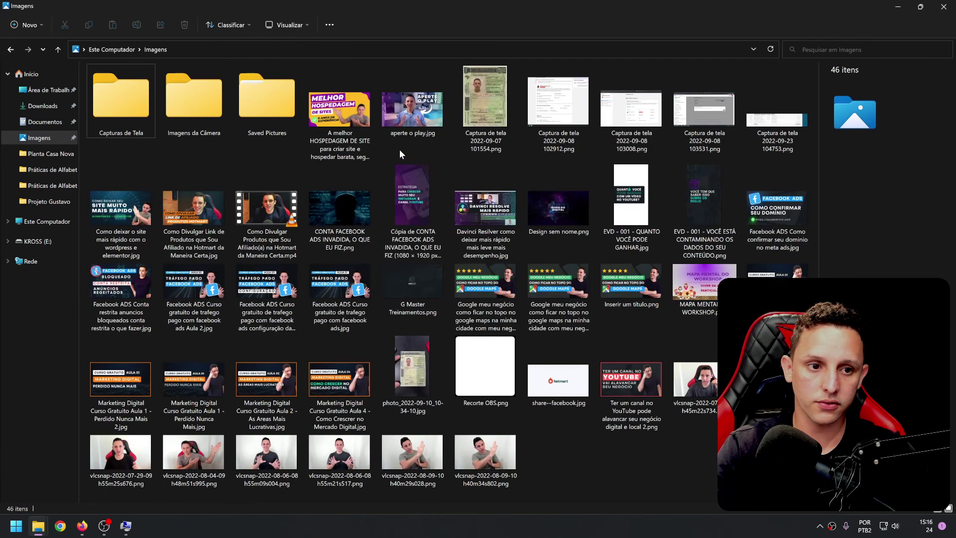
left_click(548, 525)
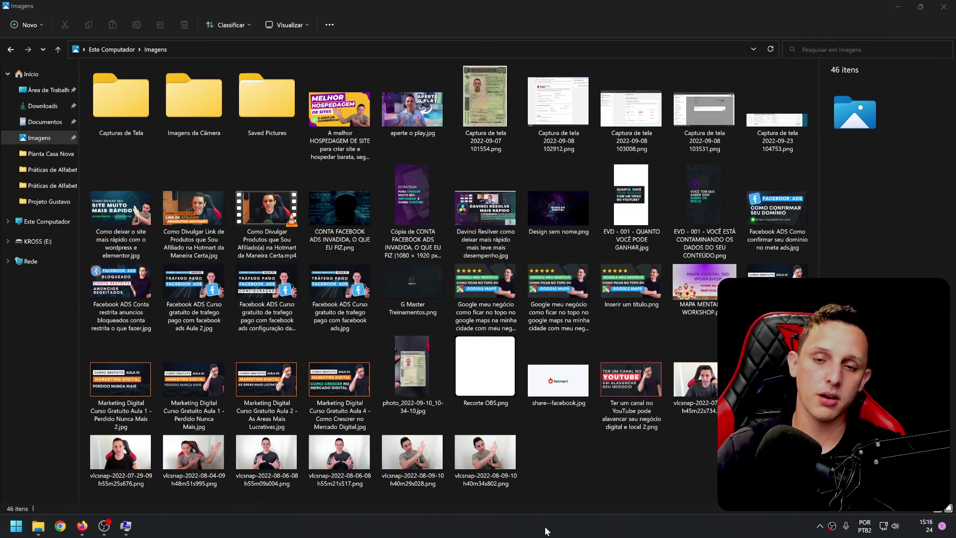